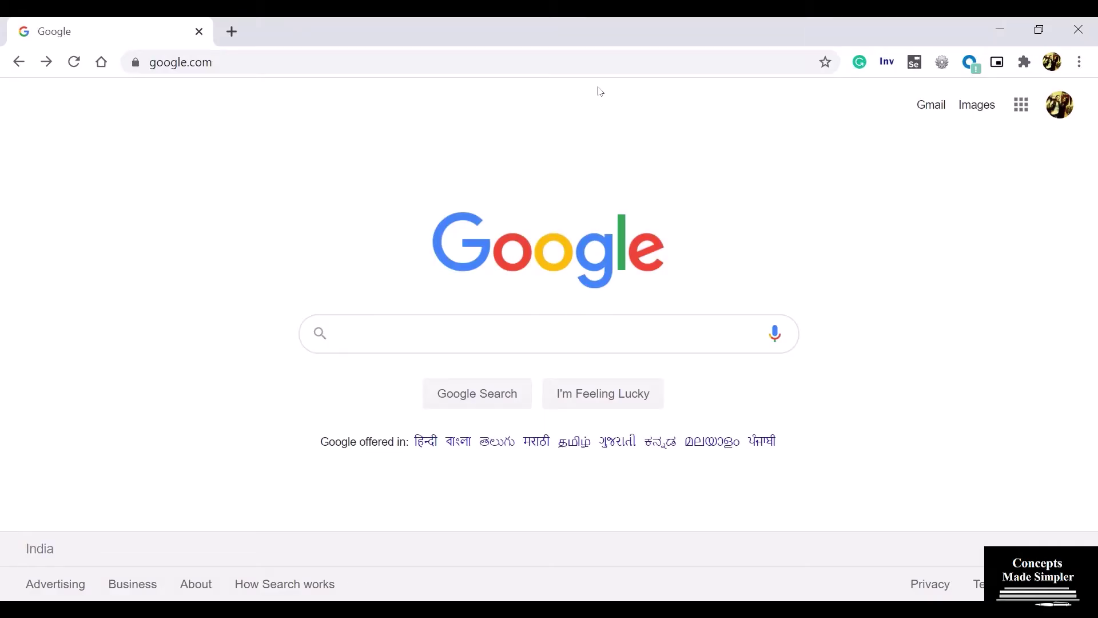
# Open the python.org website.
pyautogui.click(571, 58)
pyautogui.write('python')
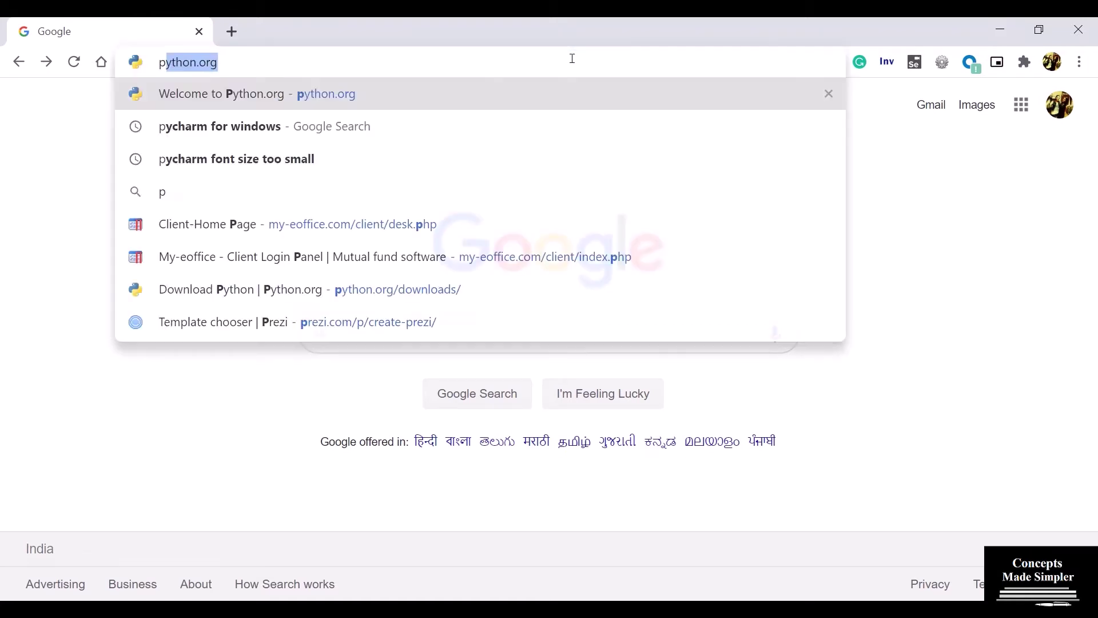
pyautogui.write('.or')
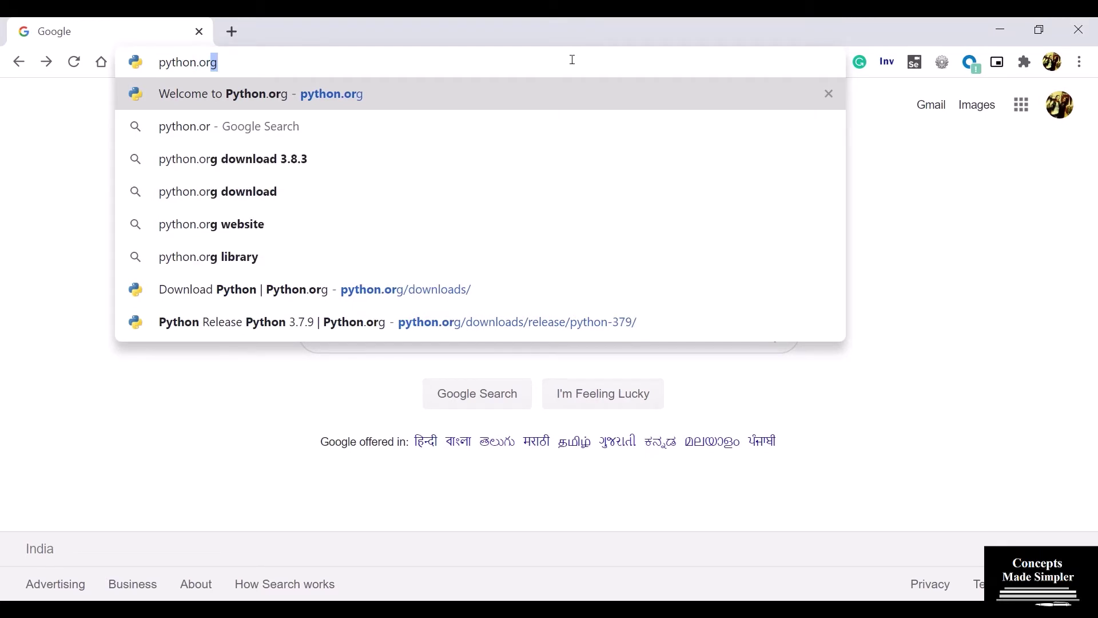
pyautogui.write('g')
pyautogui.press('Return')
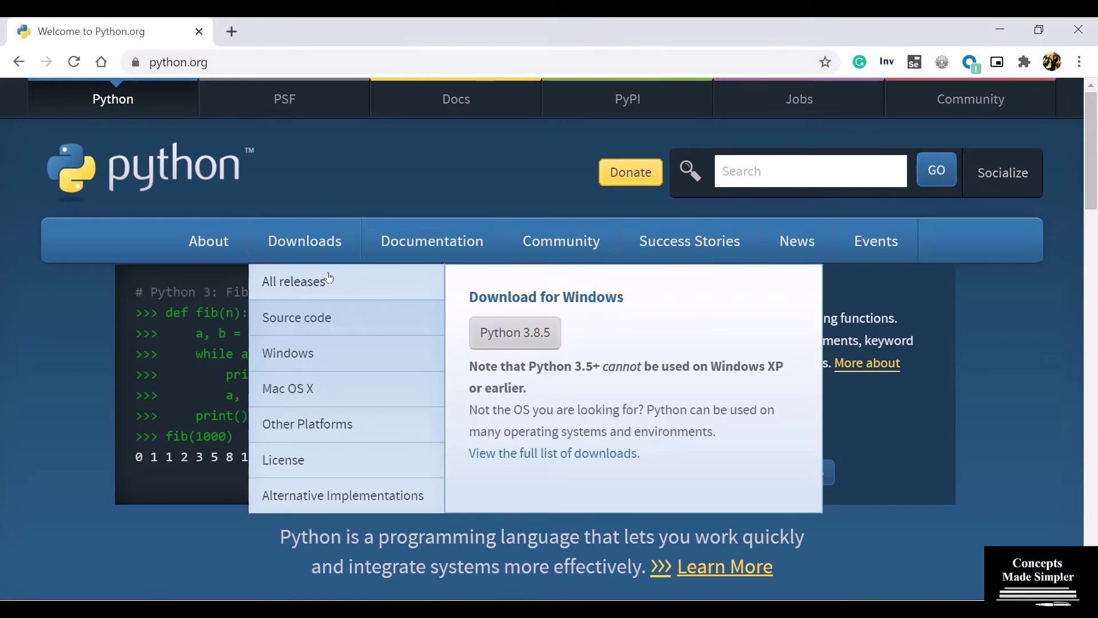
# Go to the Python downloads page and open the download page of release Python 3.7.9.
pyautogui.click(310, 236)
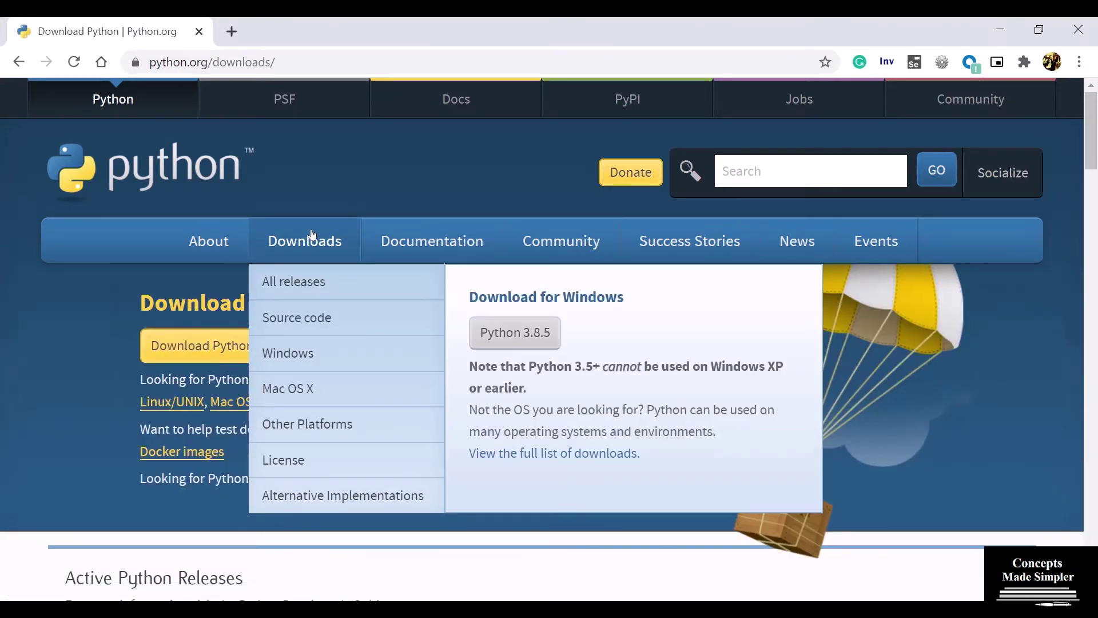
pyautogui.scroll(-3, 347, 184)
pyautogui.scroll(-5, 348, 188)
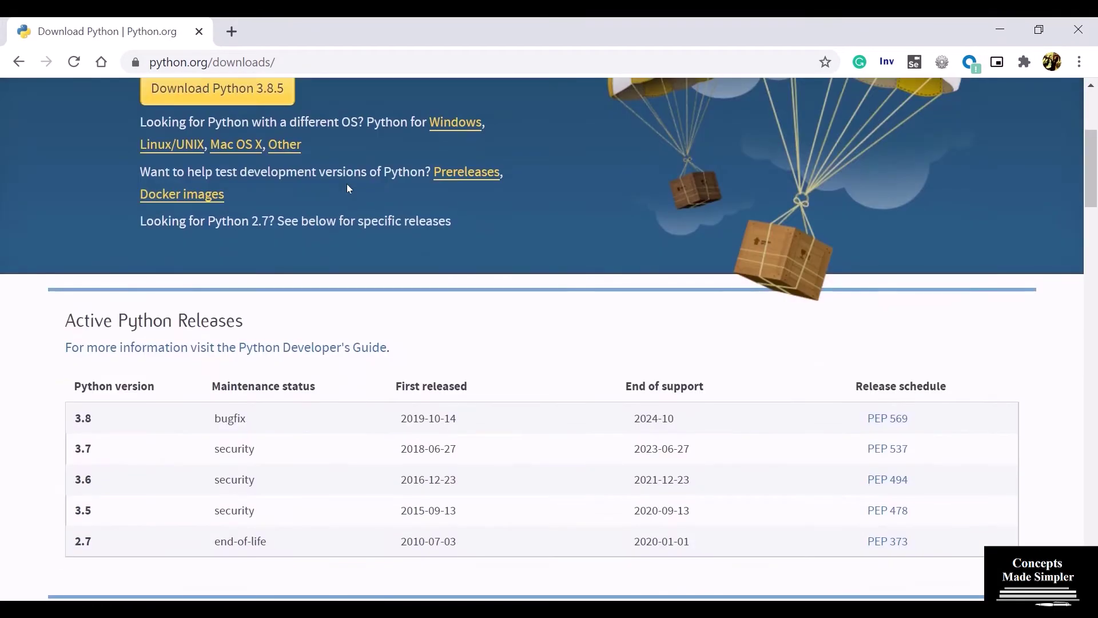
pyautogui.scroll(-4, 347, 188)
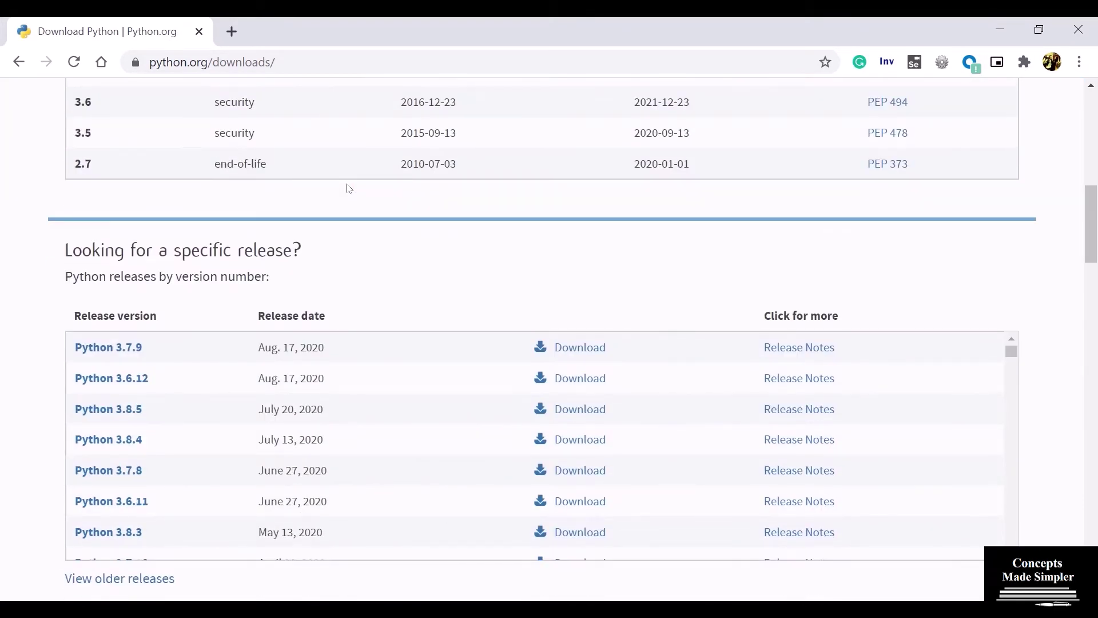
pyautogui.scroll(-2, 348, 188)
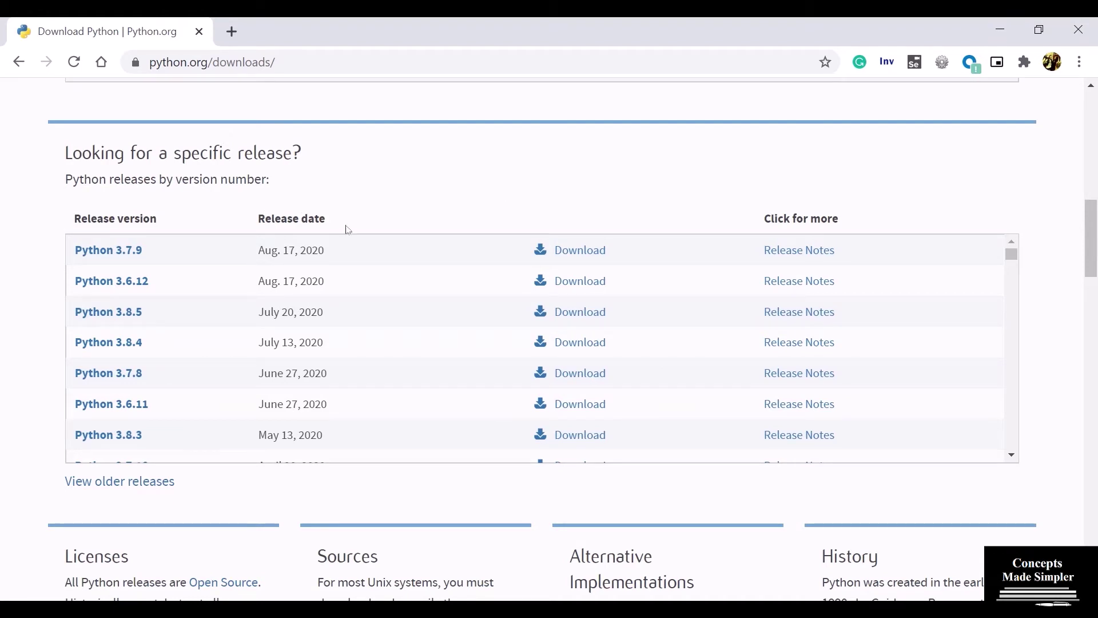
pyautogui.click(585, 257)
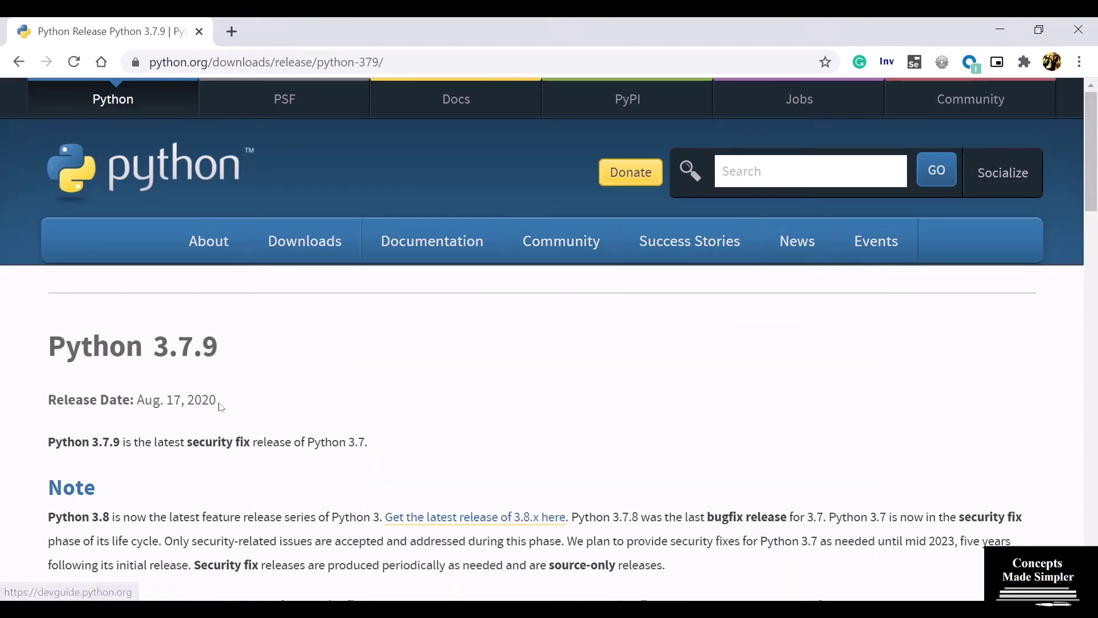
# Download the Windows x86-64 executable installer of Python 3.7.9 to the Downloads folder as python-3.7.9-amd64 (2).
pyautogui.scroll(-5, 220, 407)
pyautogui.scroll(-13, 221, 406)
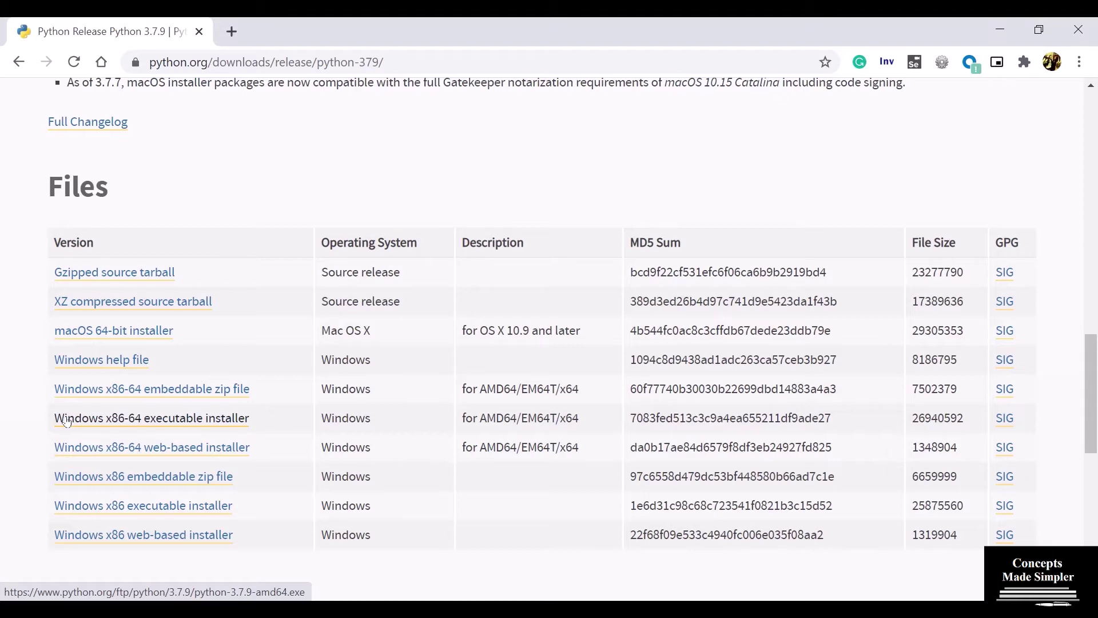
pyautogui.click(67, 422)
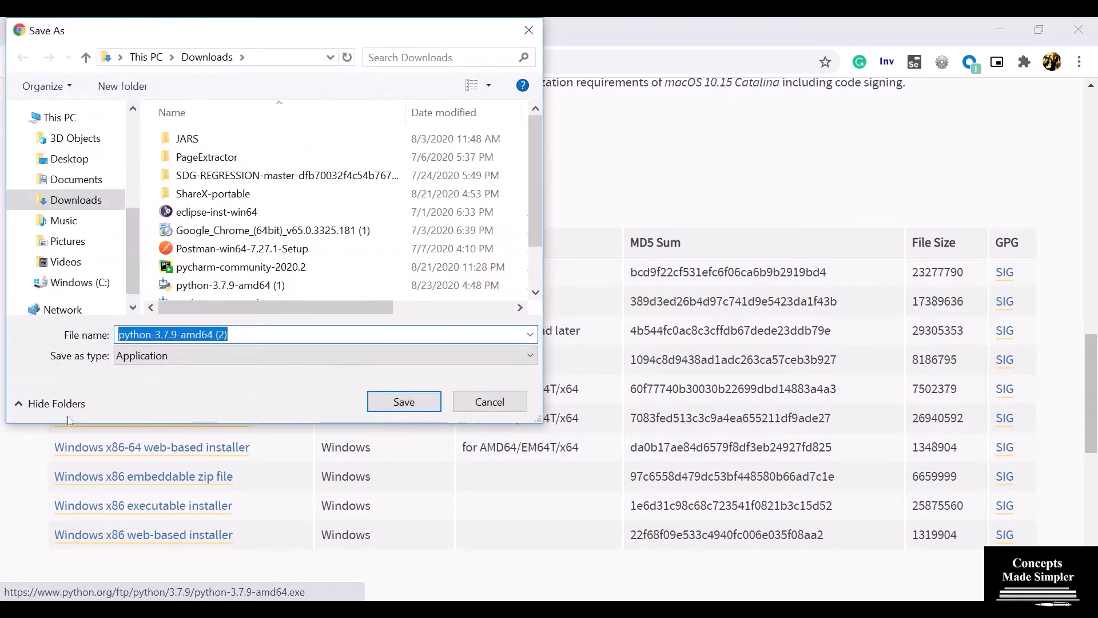
pyautogui.click(388, 400)
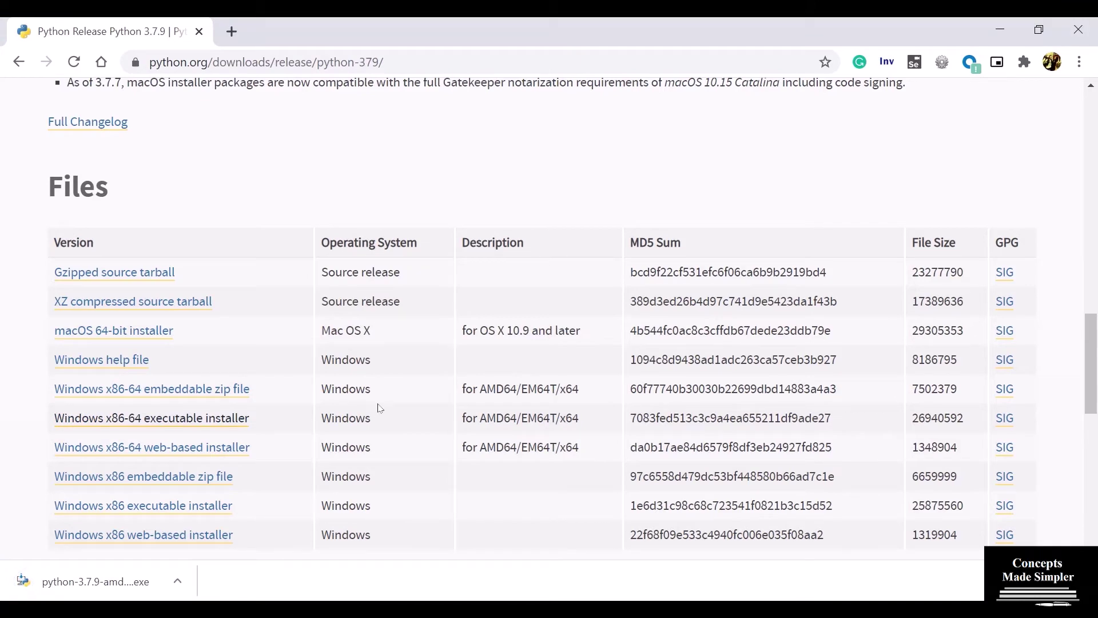
# Search Google for "pycharm for windows".
pyautogui.scroll(15, 501, 283)
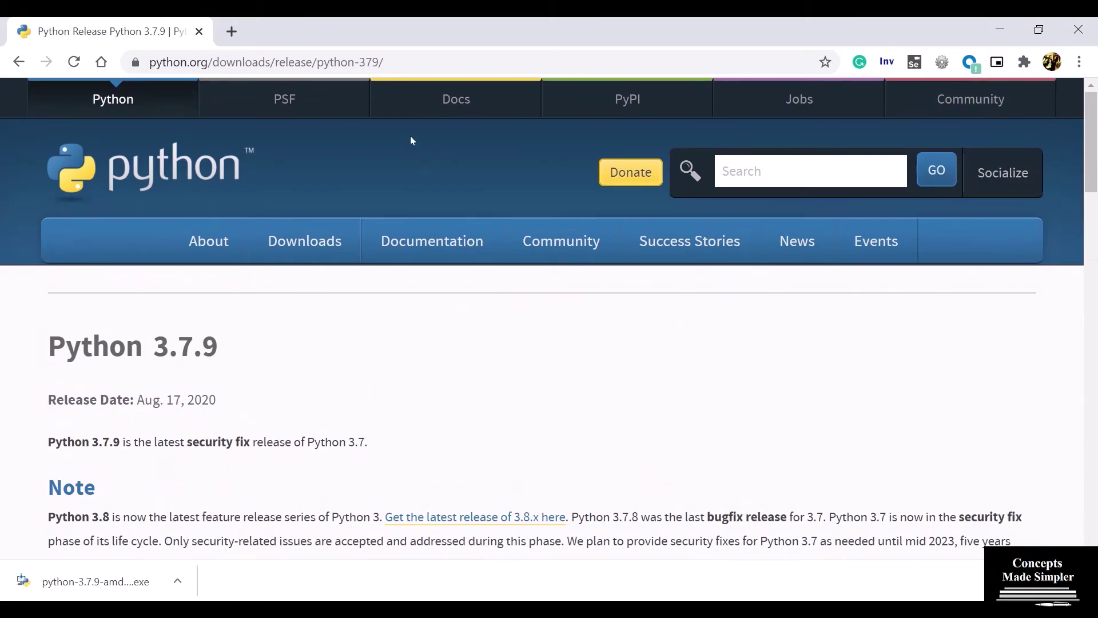
pyautogui.click(386, 60)
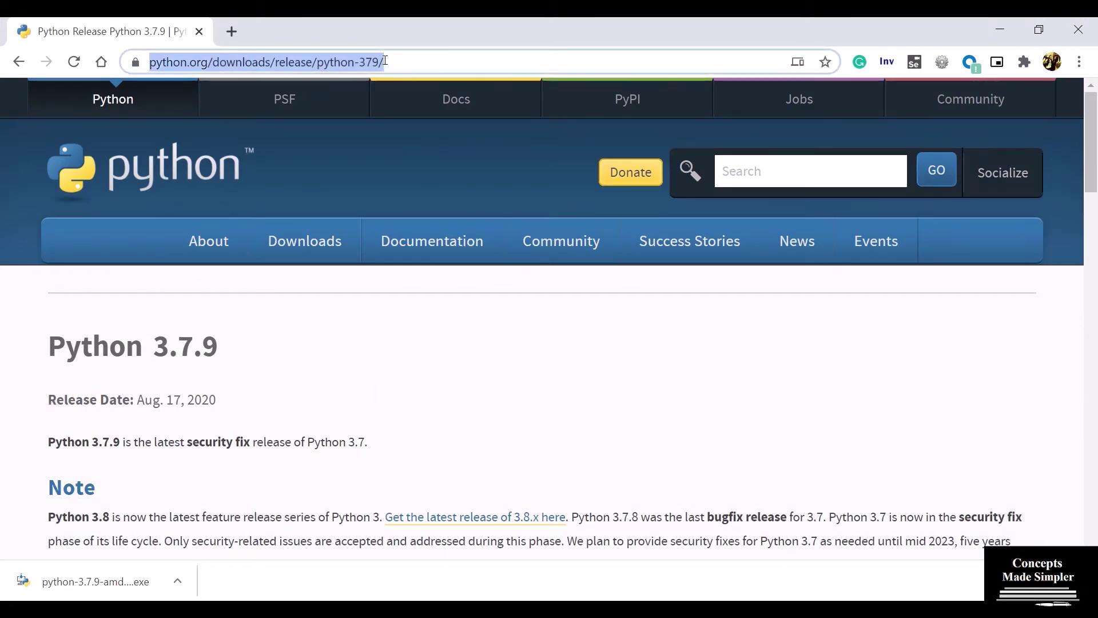
pyautogui.write('pychar')
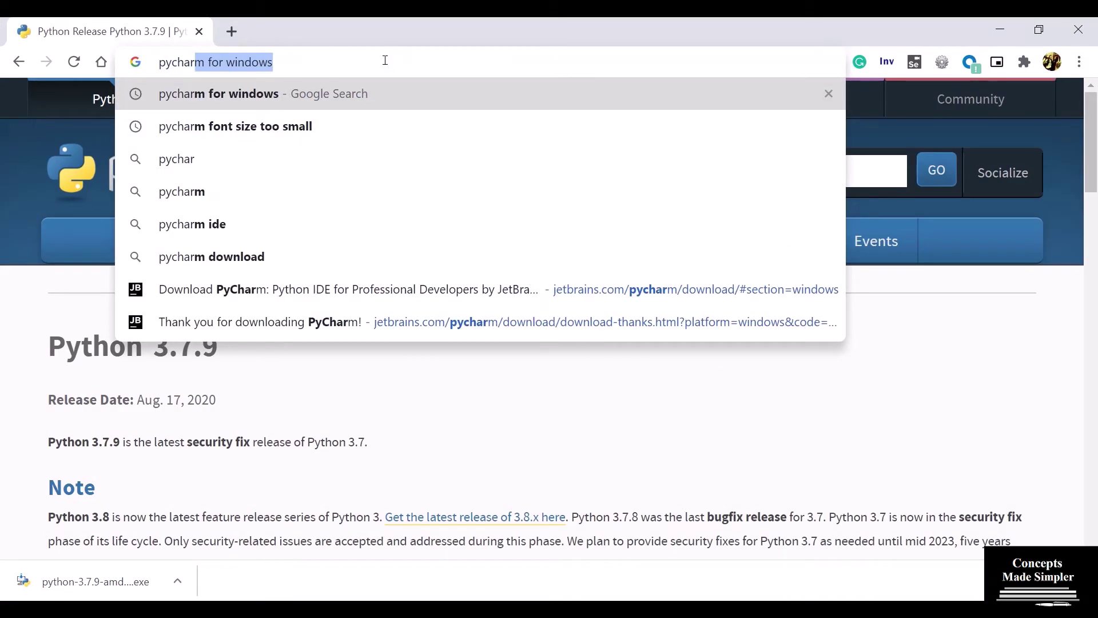
pyautogui.write('m f')
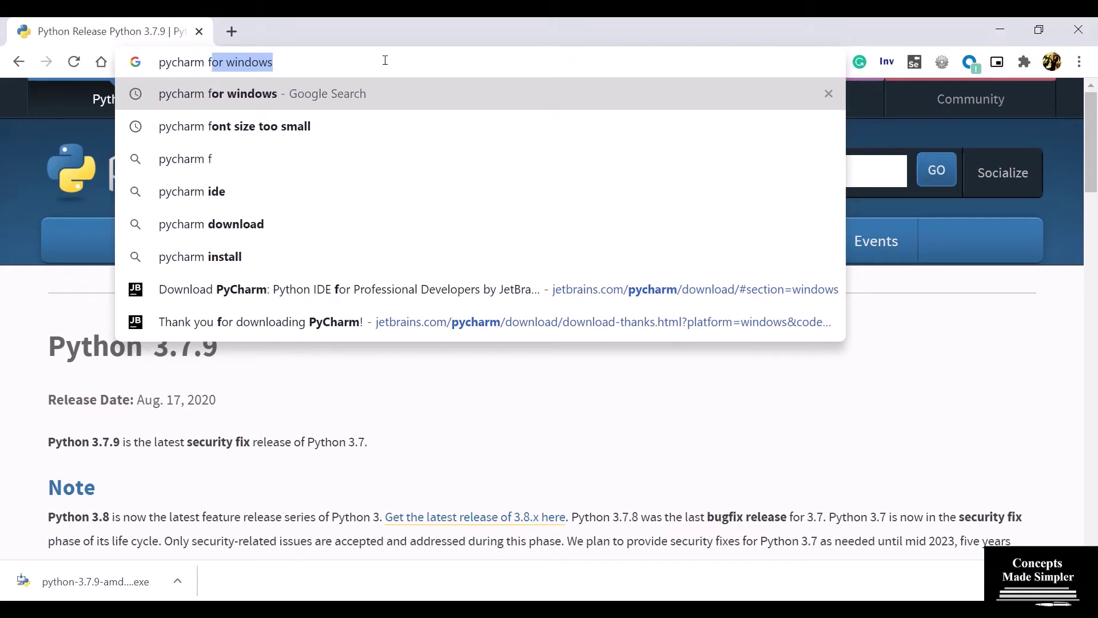
pyautogui.write('or w')
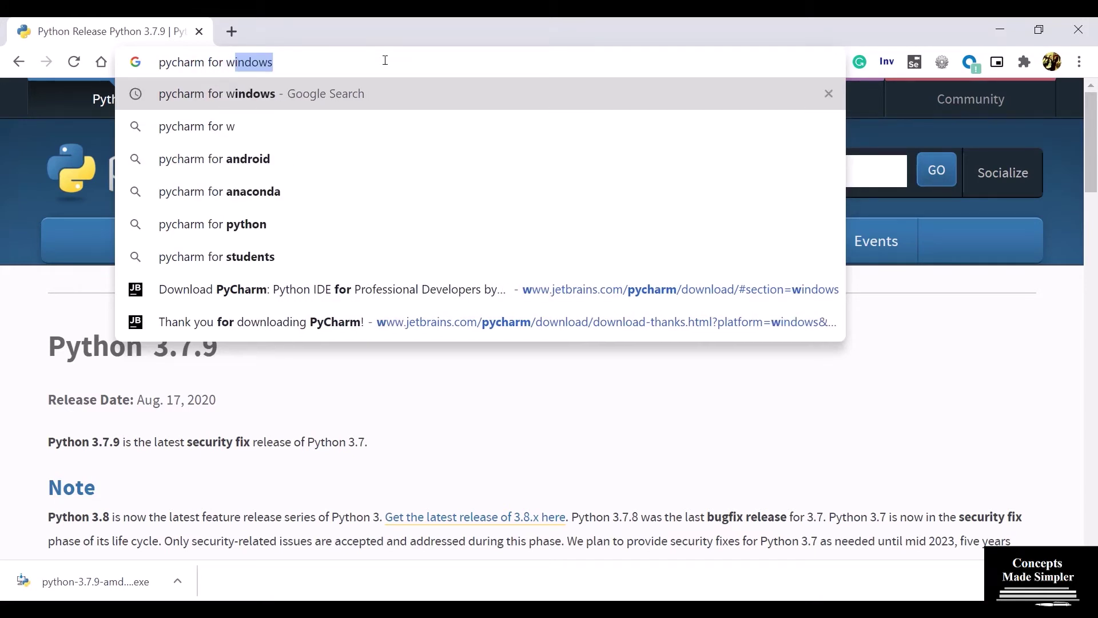
pyautogui.write('indows')
pyautogui.press('Return')
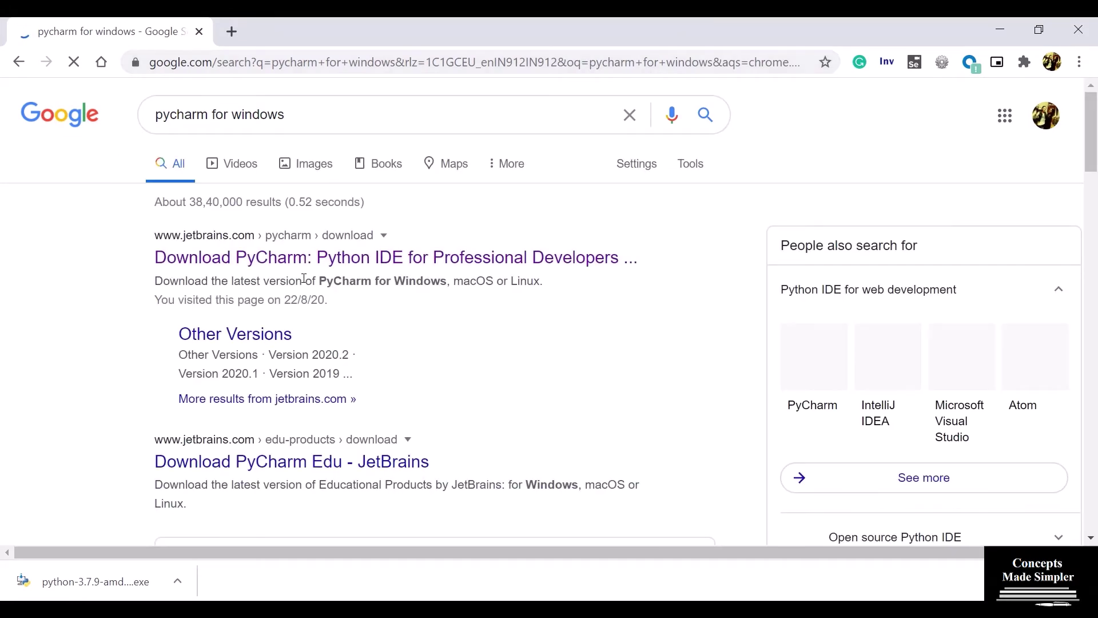
# Open the JetBrains PyCharm download page for Windows and dismiss the JetBrains Academy banner.
pyautogui.click(278, 262)
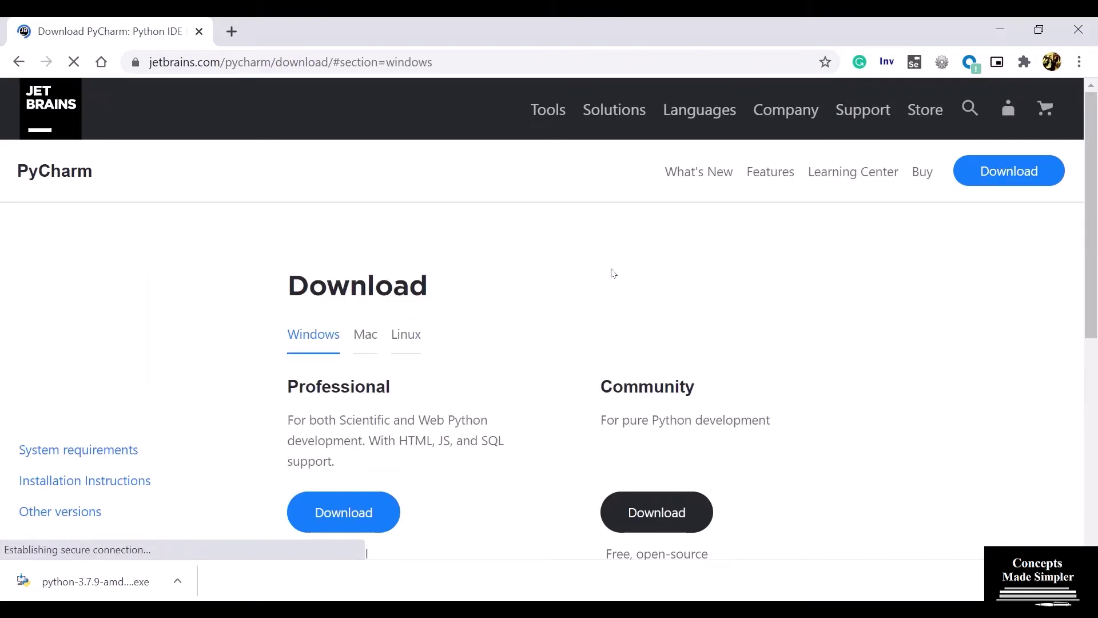
pyautogui.scroll(-2, 608, 285)
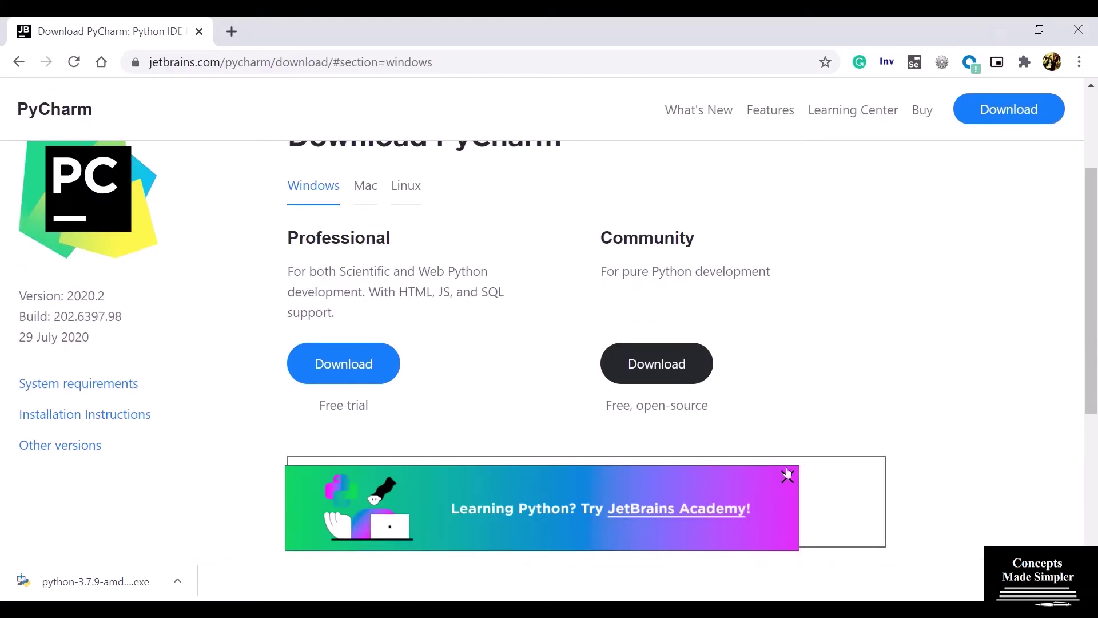
pyautogui.click(786, 477)
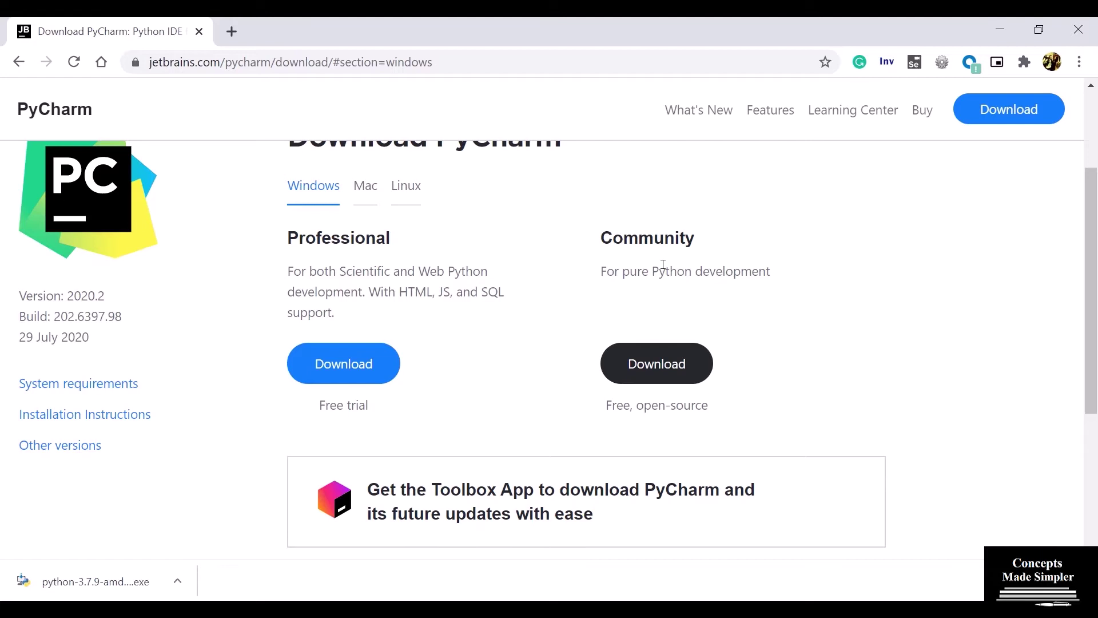
# Download the free Community edition installer of PyCharm for Windows.
pyautogui.click(648, 367)
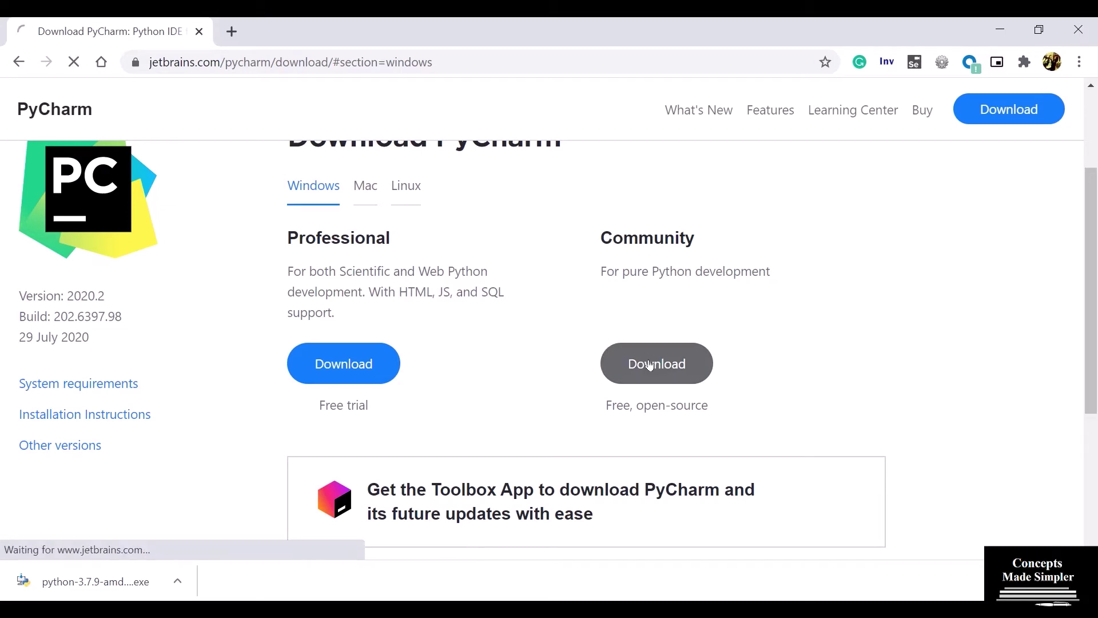
pyautogui.click(675, 380)
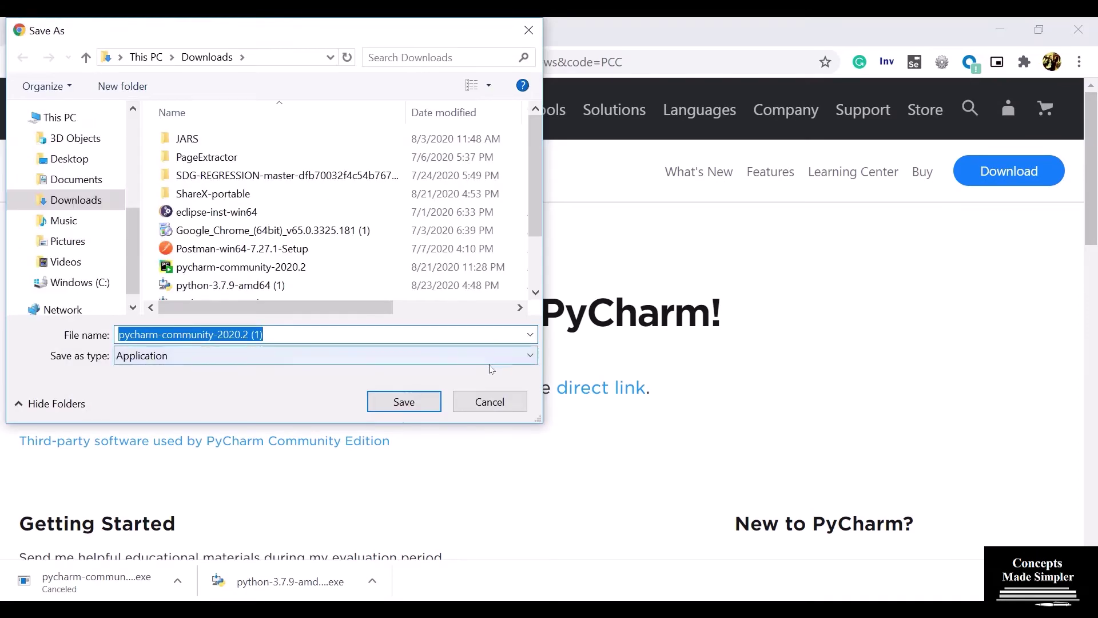
pyautogui.click(433, 405)
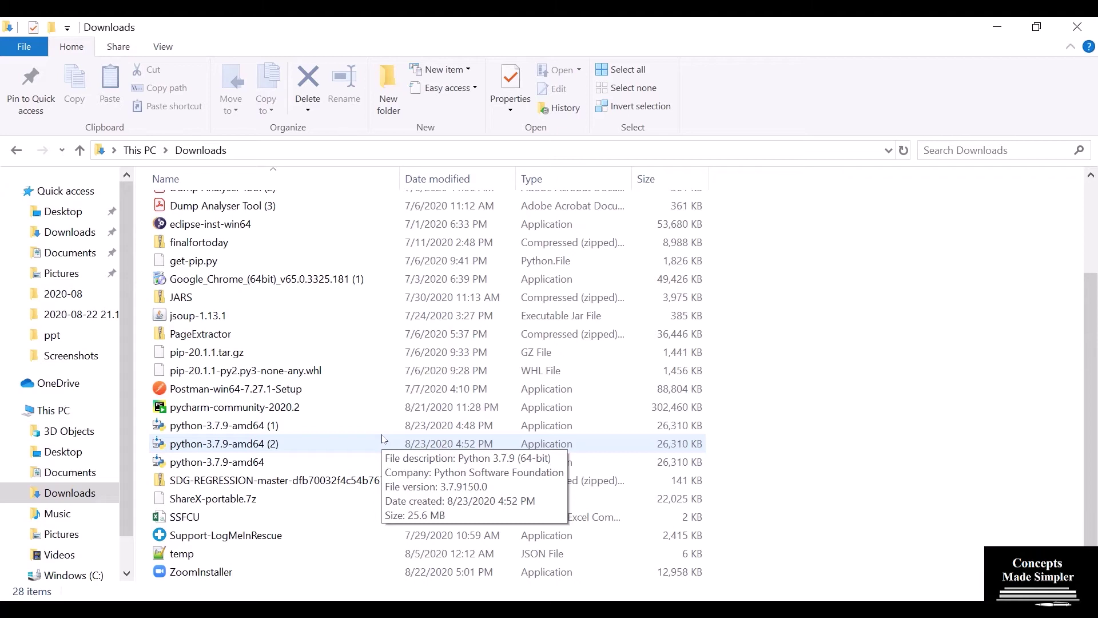
# Run python-3.7.9-amd64 (2) from Downloads and install Python with default settings and Python 3.7 added to PATH, closing the setup when done.
pyautogui.moveTo(316, 434)
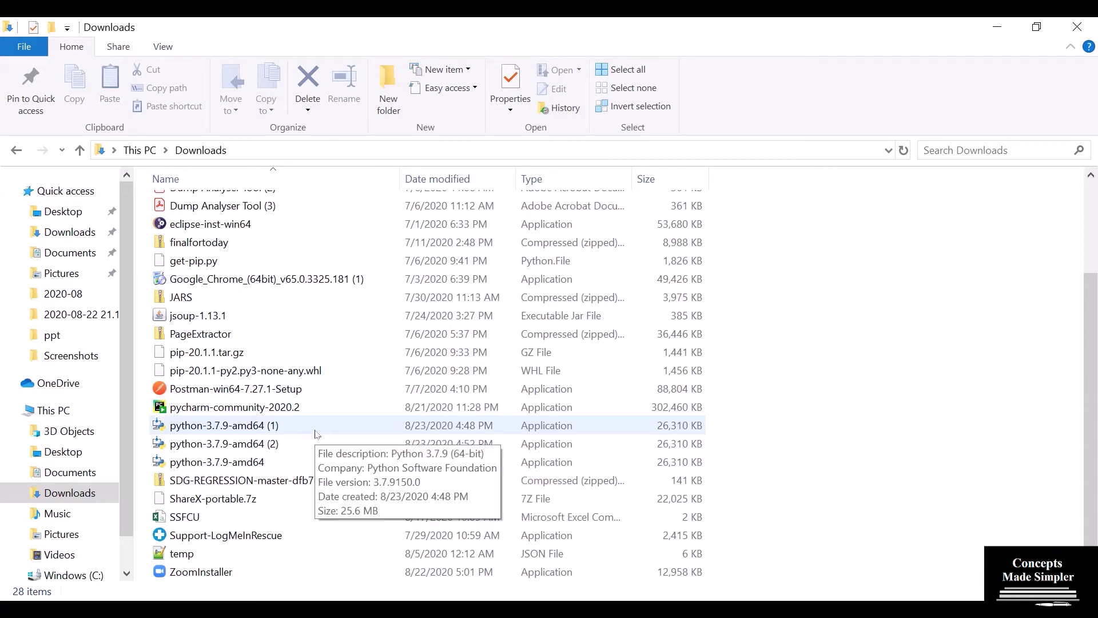
pyautogui.doubleClick(312, 448)
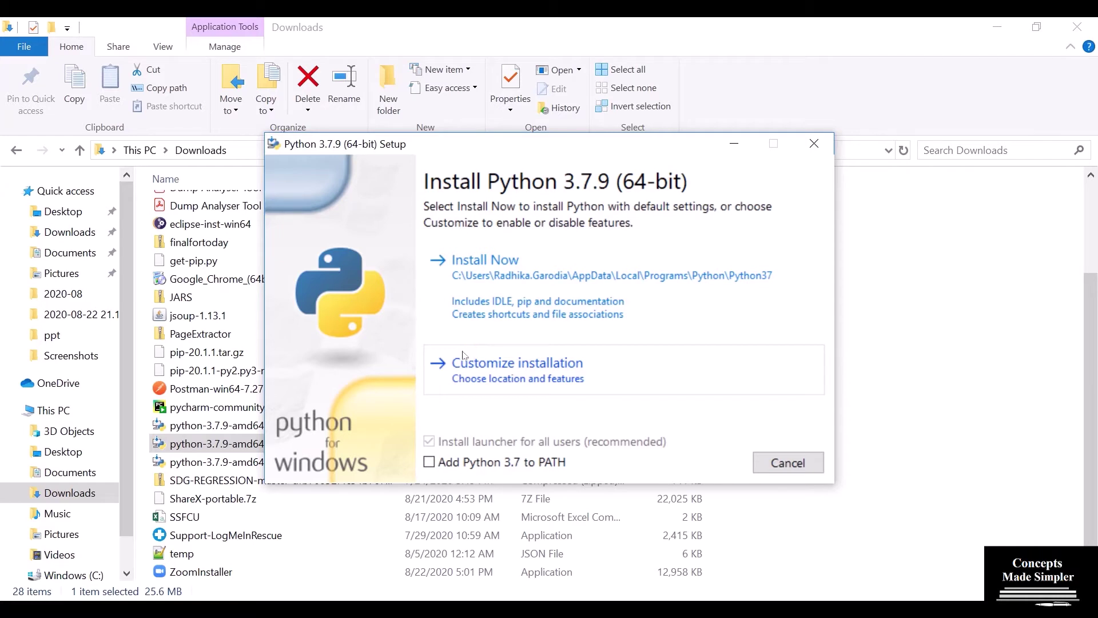
pyautogui.click(456, 469)
pyautogui.click(464, 292)
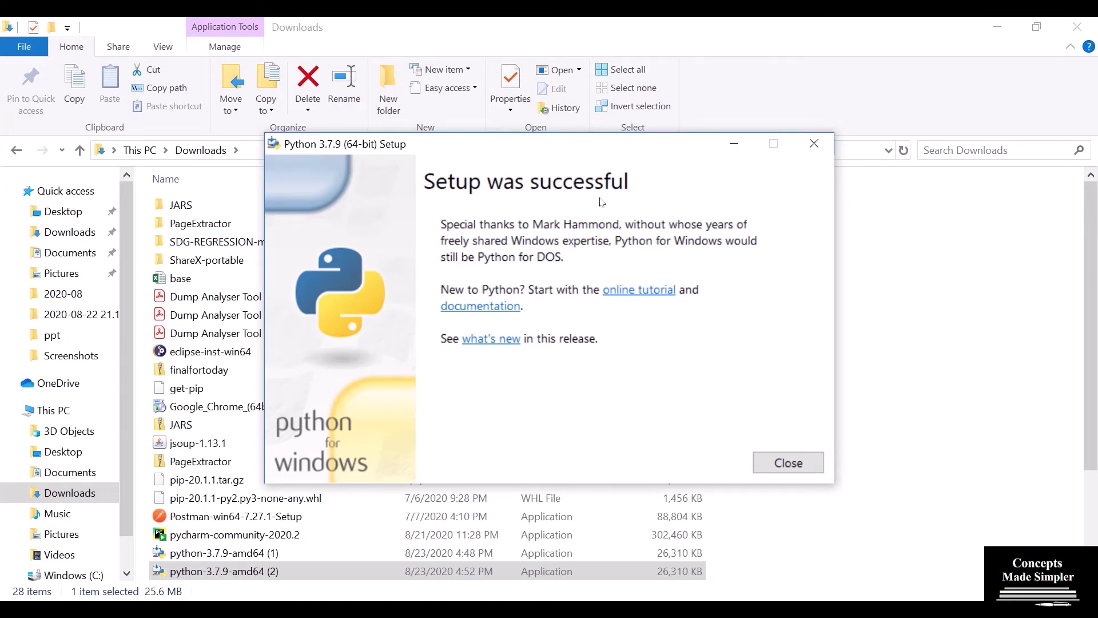
pyautogui.click(787, 468)
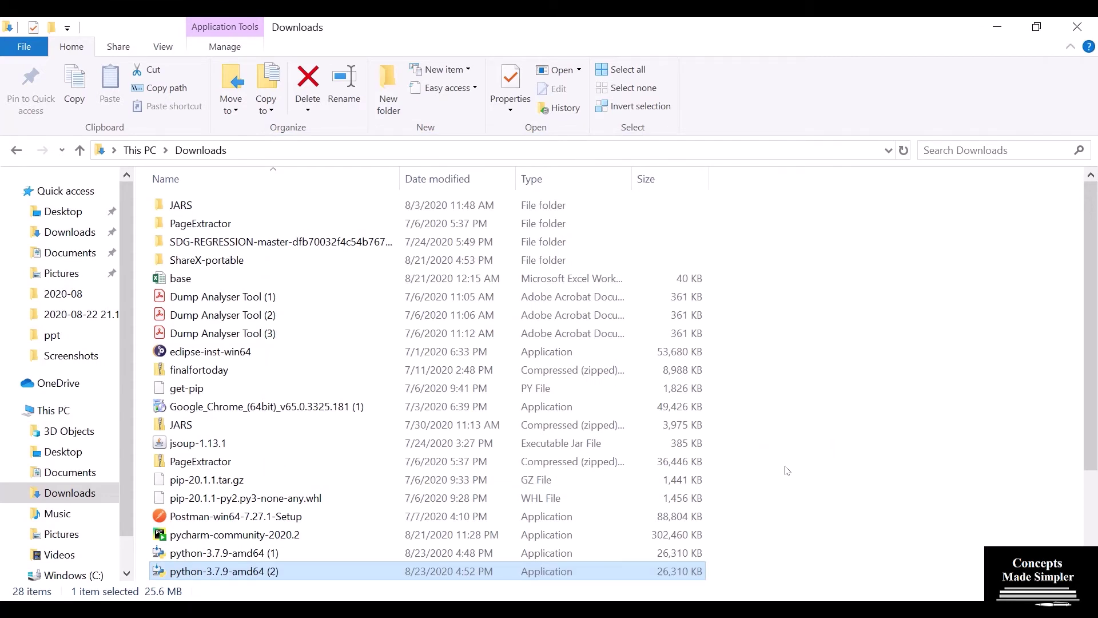
# Install PyCharm from pycharm-community-2020.2 with the default destination, no extra installation options and the JetBrains Start Menu folder, and finish without running it.
pyautogui.click(527, 535)
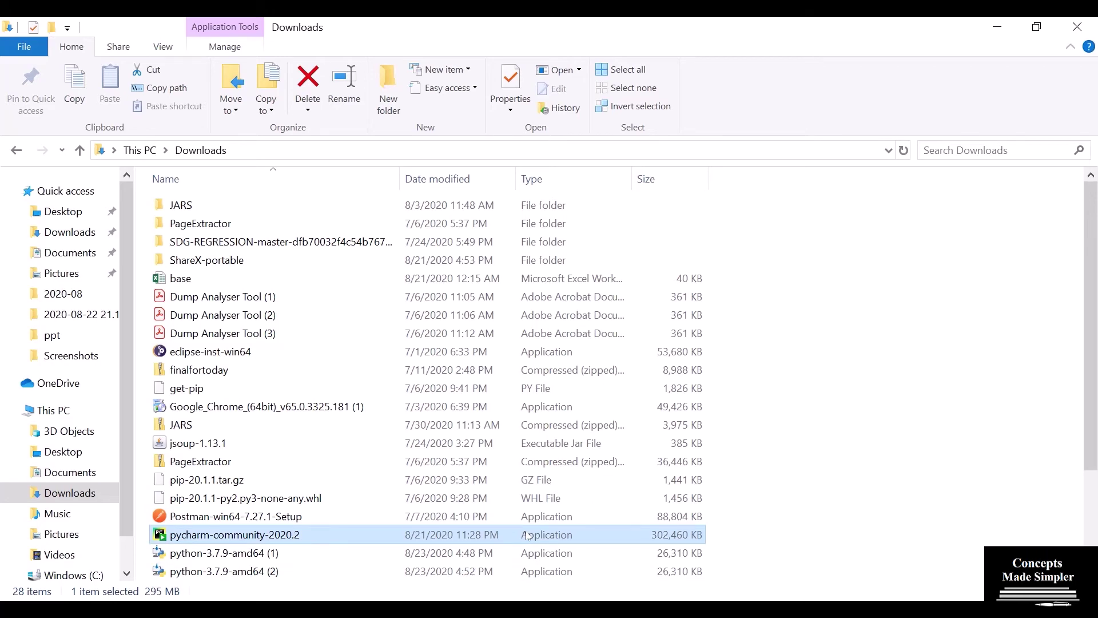
pyautogui.doubleClick(527, 536)
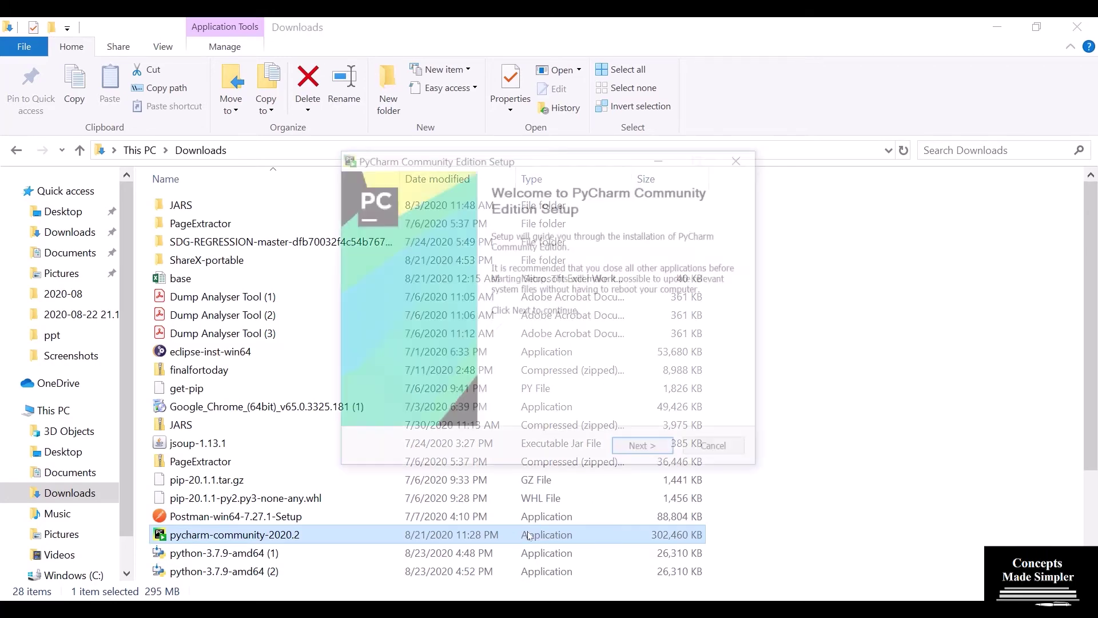
pyautogui.click(624, 450)
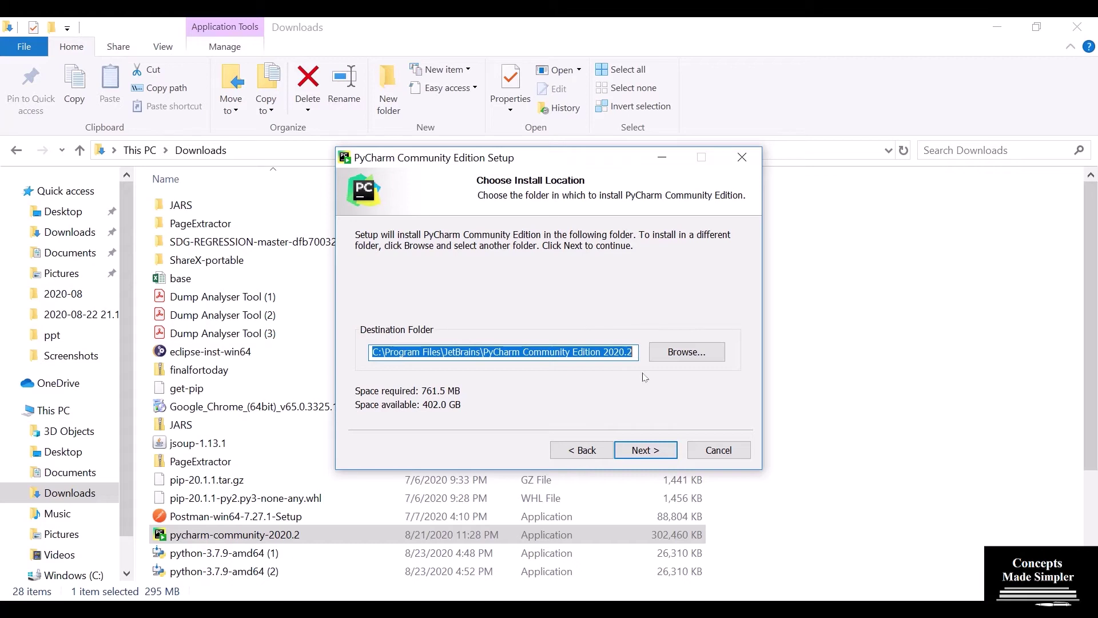
pyautogui.click(643, 451)
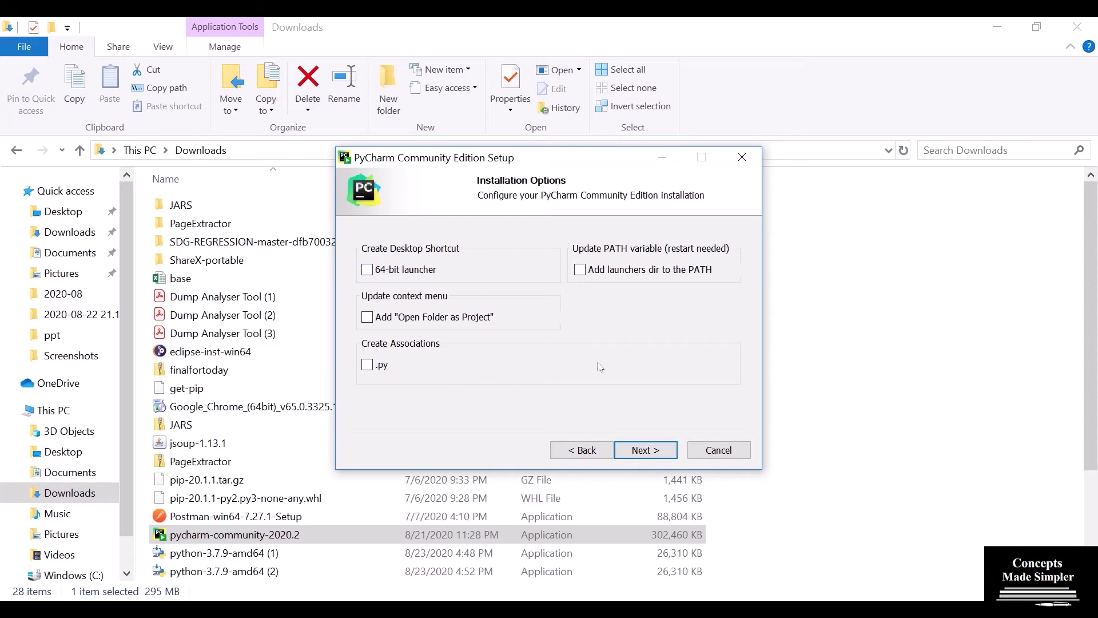
pyautogui.click(645, 450)
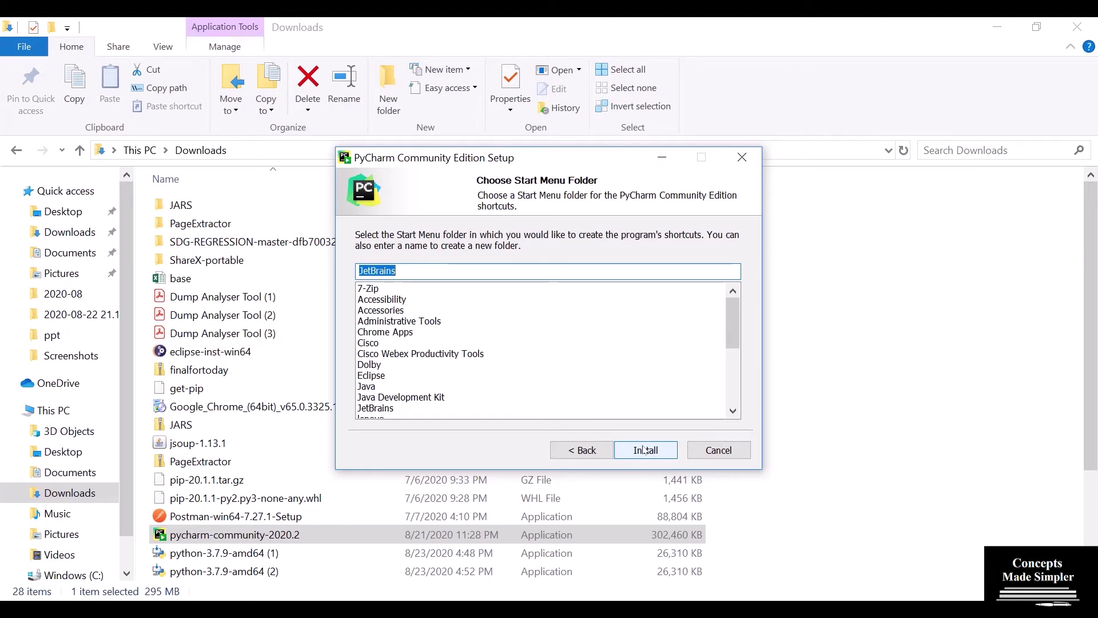
pyautogui.click(646, 450)
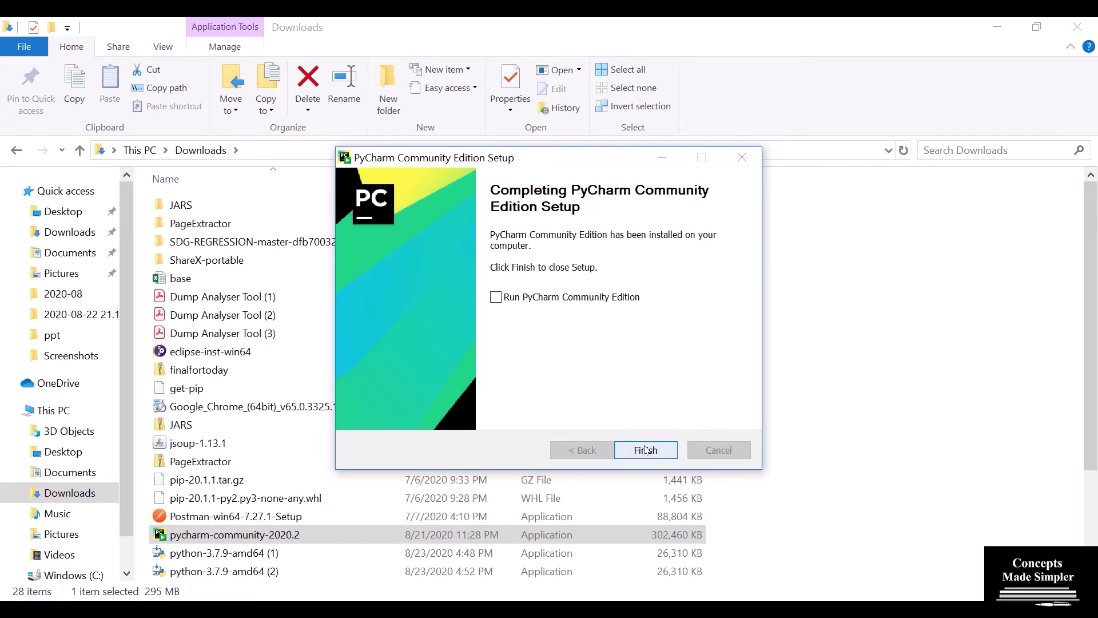
pyautogui.click(646, 450)
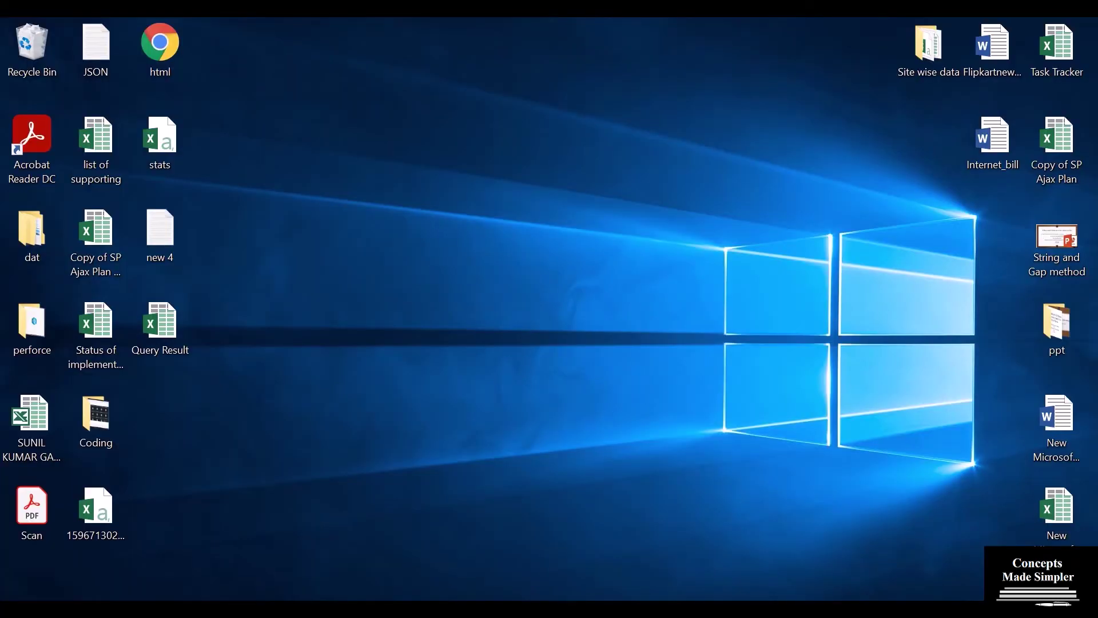
# Find PyCharm Community Edition 2020.2 through the Windows search and launch it.
pyautogui.press('super+s')
pyautogui.write('py')
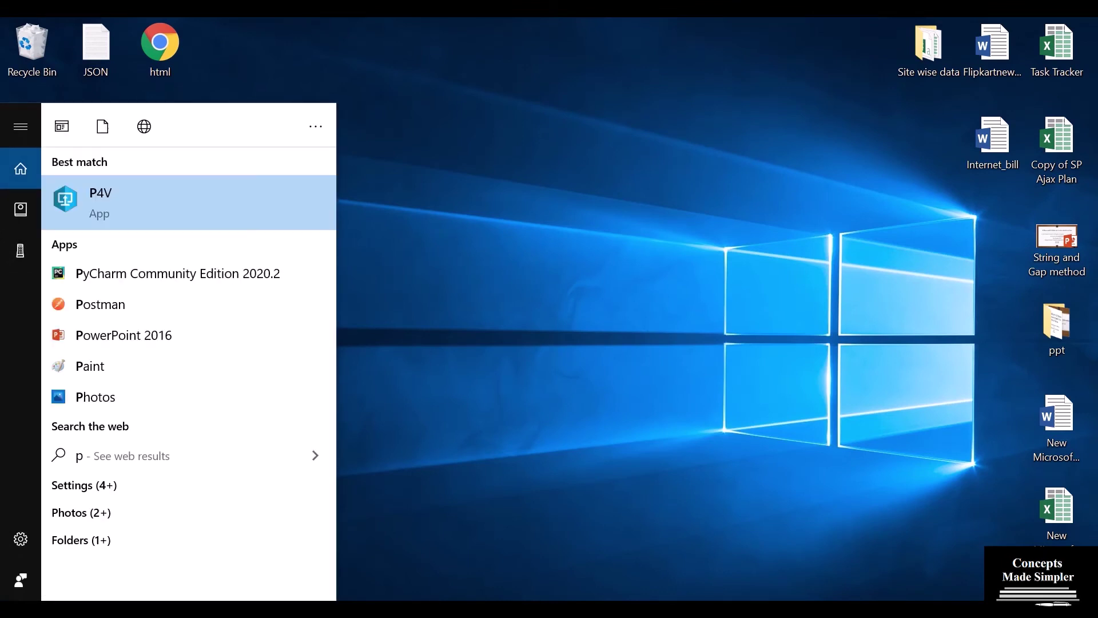
pyautogui.press('Return')
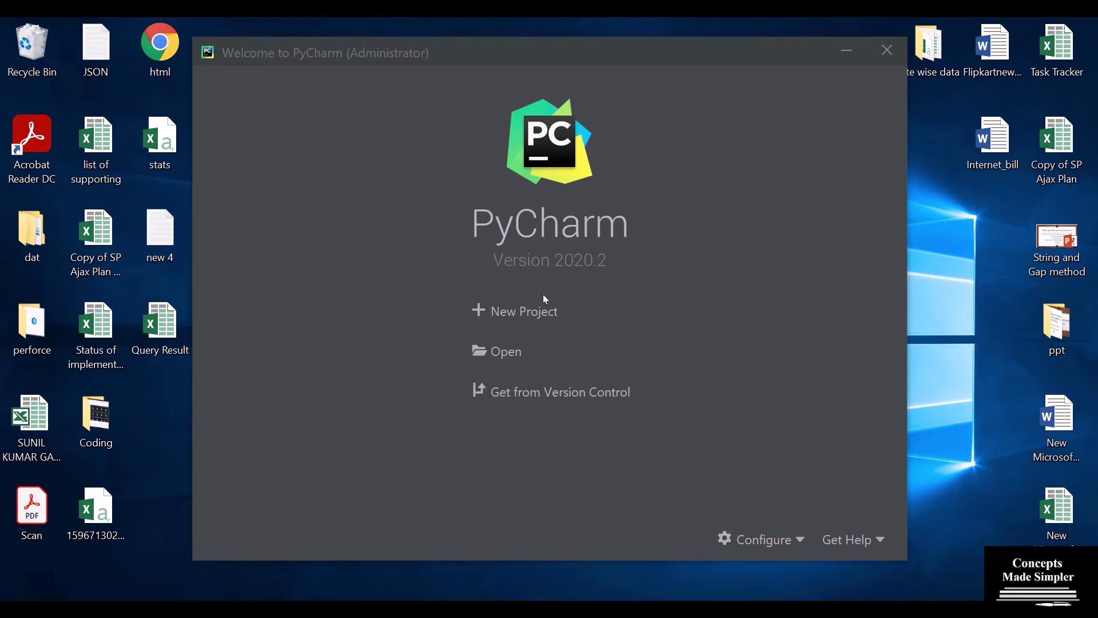
# Start a new project and name its folder ConceptsMadeSimpler inside the default PycharmProjects location.
pyautogui.click(534, 309)
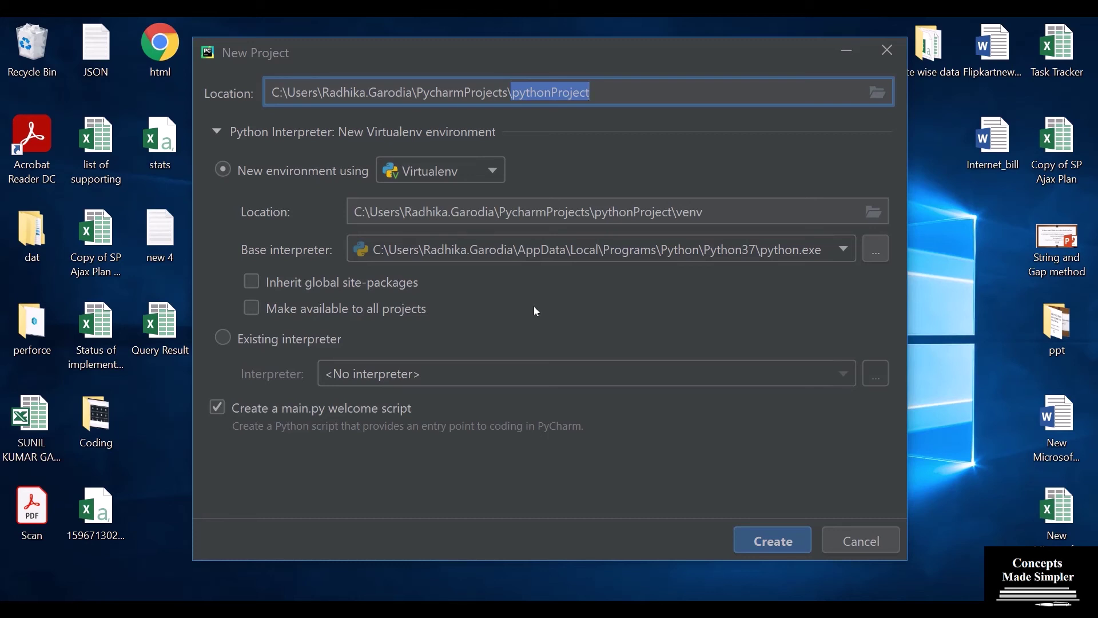
pyautogui.press('BackSpace')
pyautogui.write('C')
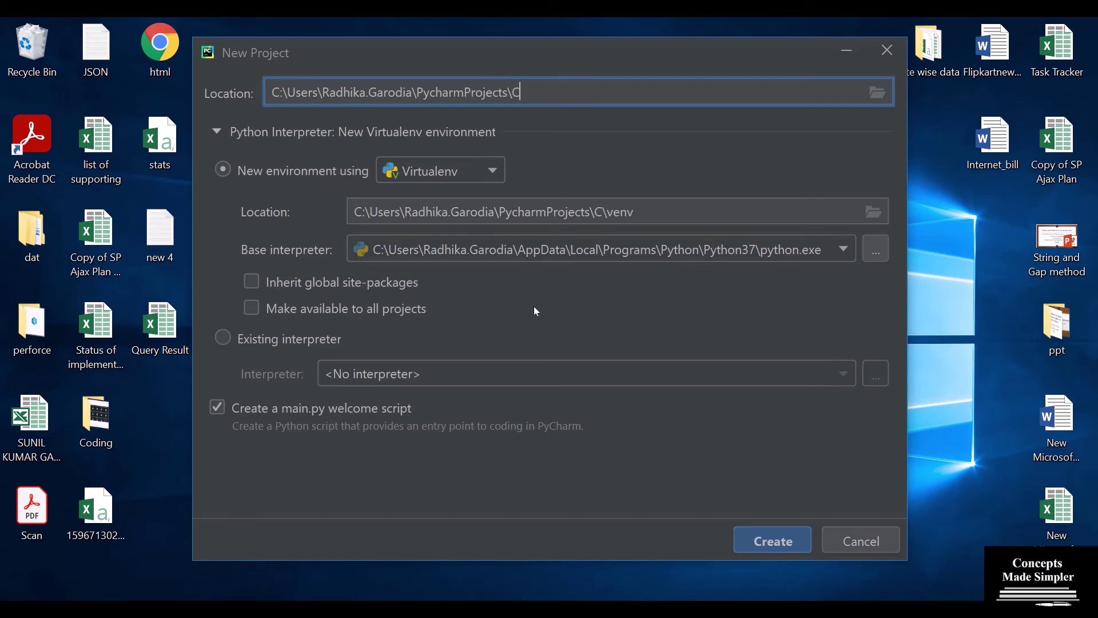
pyautogui.write('oncepts')
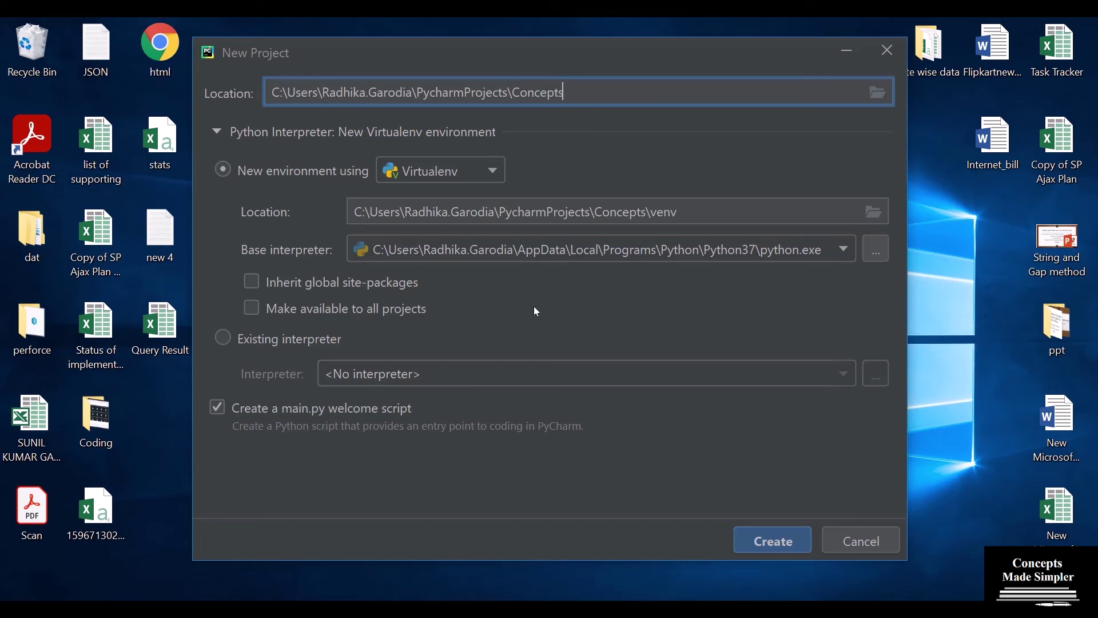
pyautogui.write('Made')
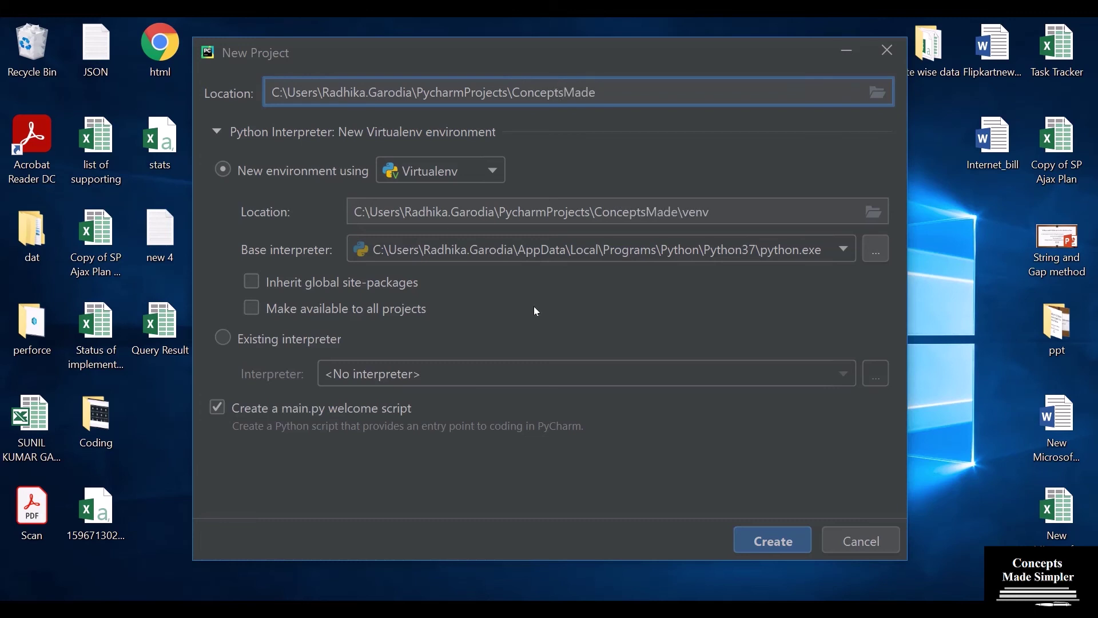
pyautogui.write('Simpler')
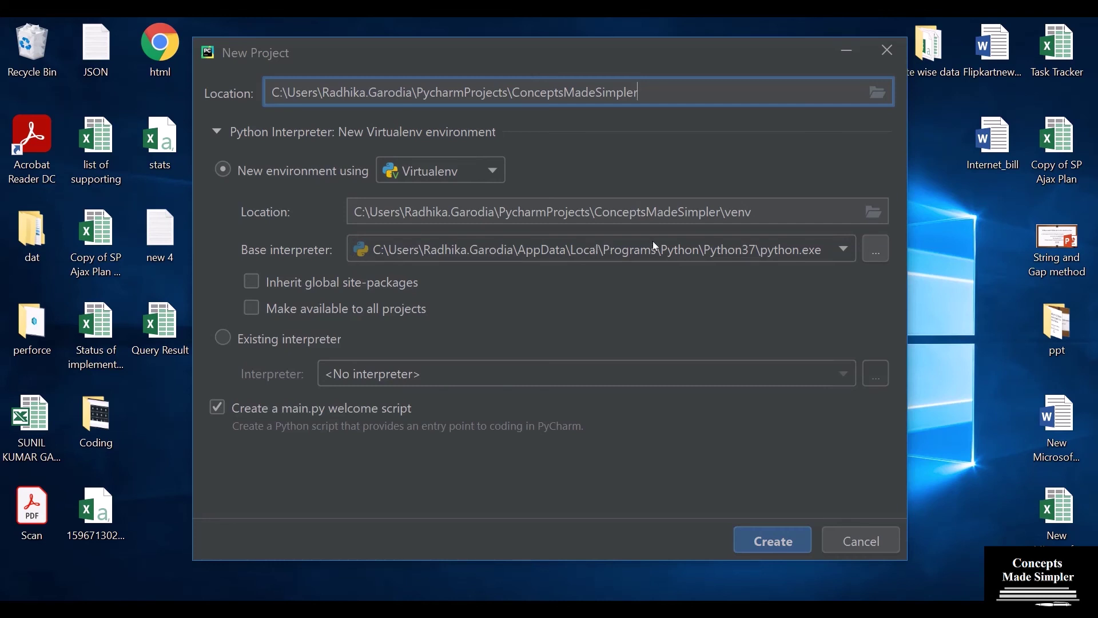
# Choose the Python37 python.exe installation as the base interpreter for the new Virtualenv environment and create the project.
pyautogui.click(848, 253)
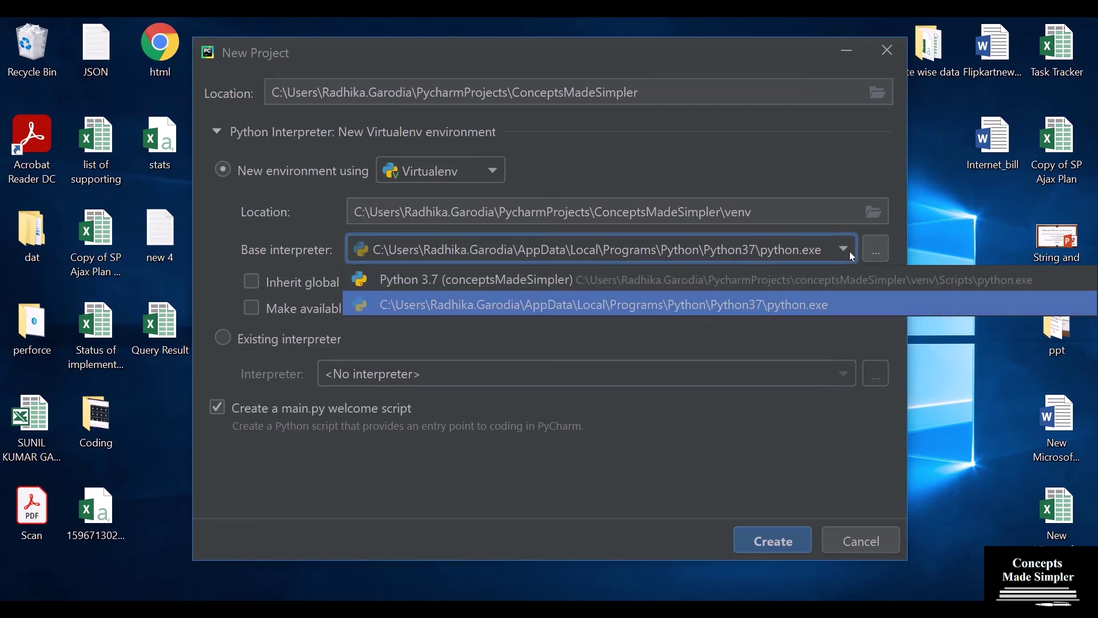
pyautogui.click(822, 309)
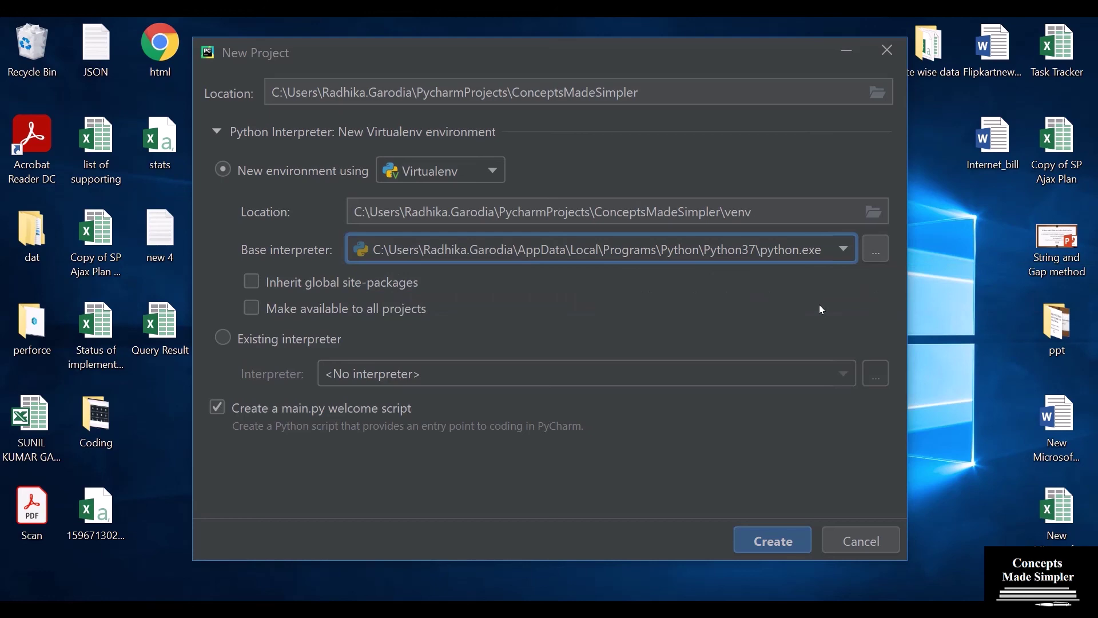
pyautogui.click(771, 535)
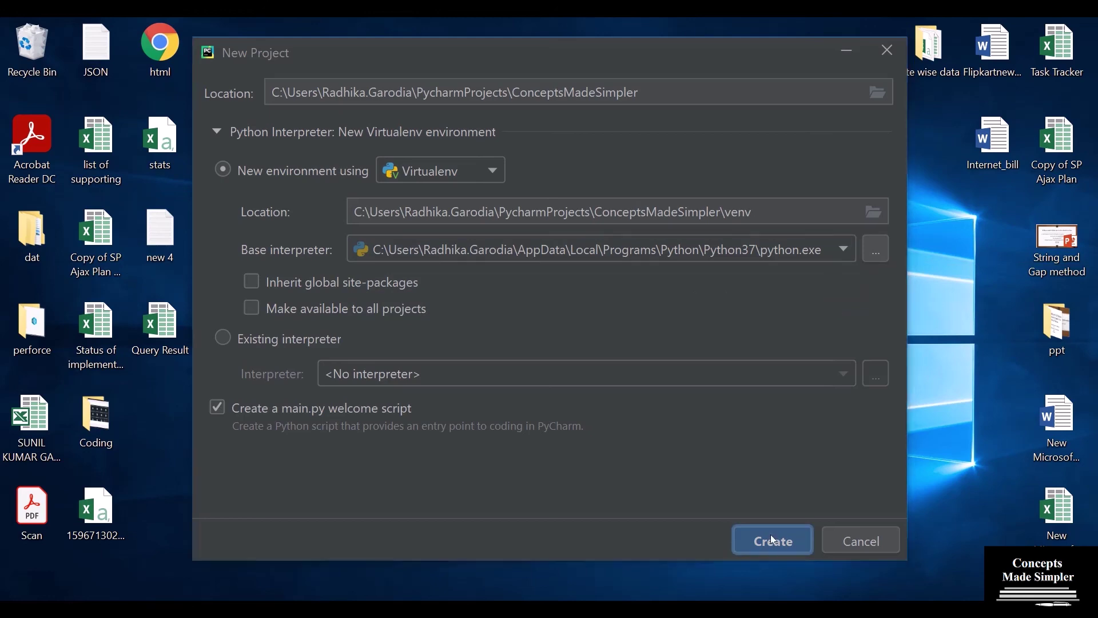